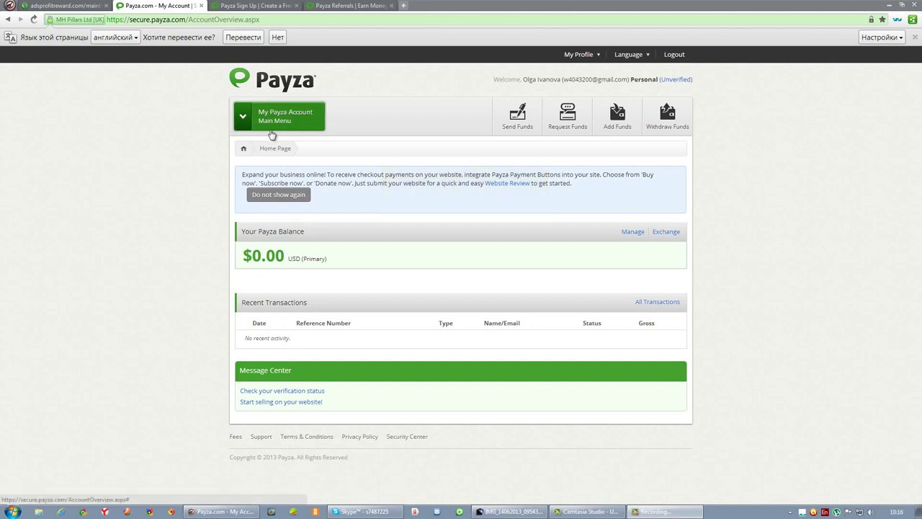
Step: Open the account verification page and start the Credit Card Validation procedure
{"action": "left_click", "coordinate": [279, 121]}
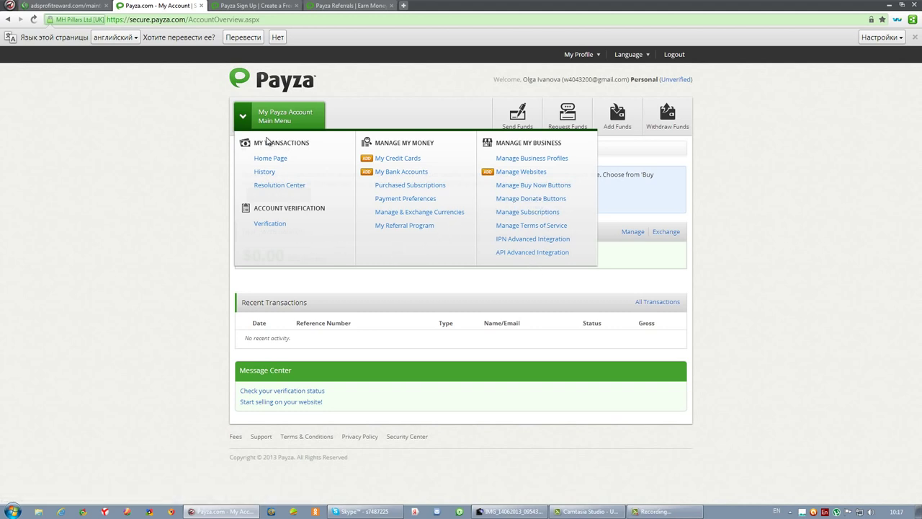
{"action": "left_click", "coordinate": [274, 117]}
{"action": "left_click", "coordinate": [274, 117]}
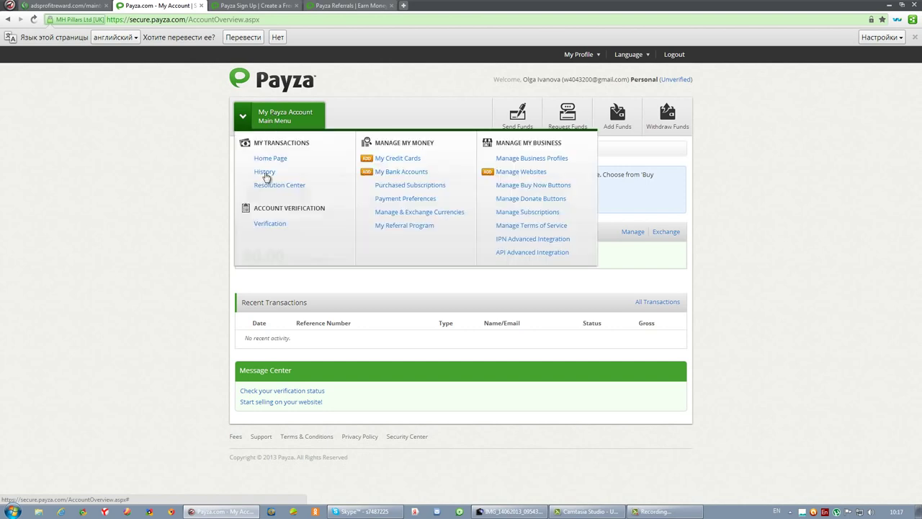
{"action": "left_click", "coordinate": [279, 229]}
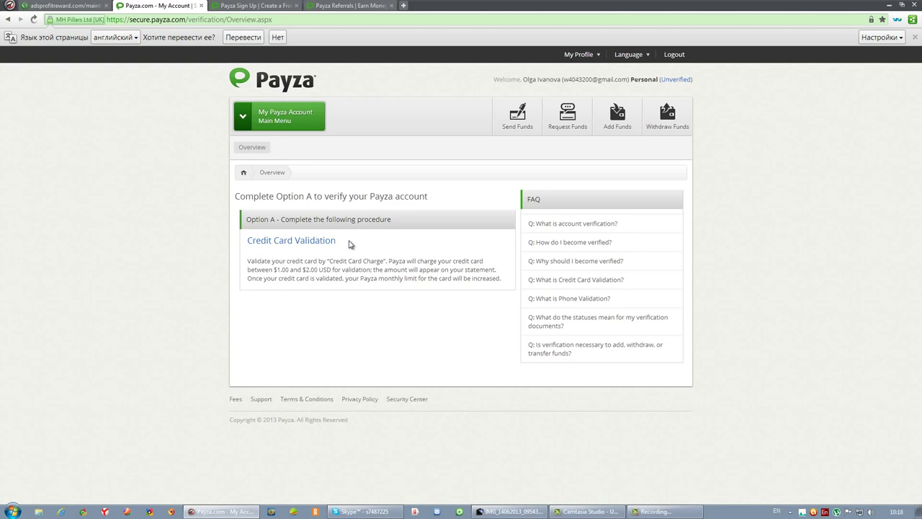
{"action": "left_click", "coordinate": [283, 241]}
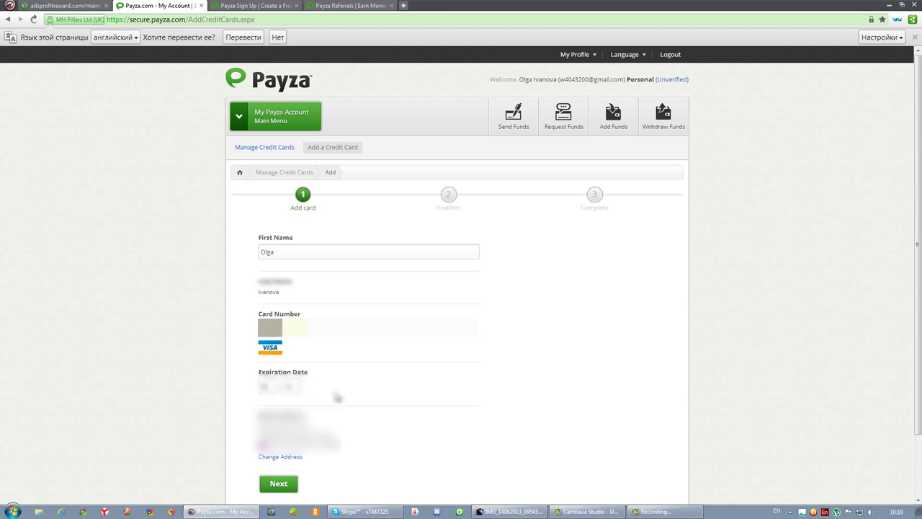
Step: Submit the filled-in Visa card details, agree to the terms and conditions, and confirm adding the card
{"action": "scroll", "coordinate": [338, 404], "scroll_direction": "down", "scroll_amount": 1}
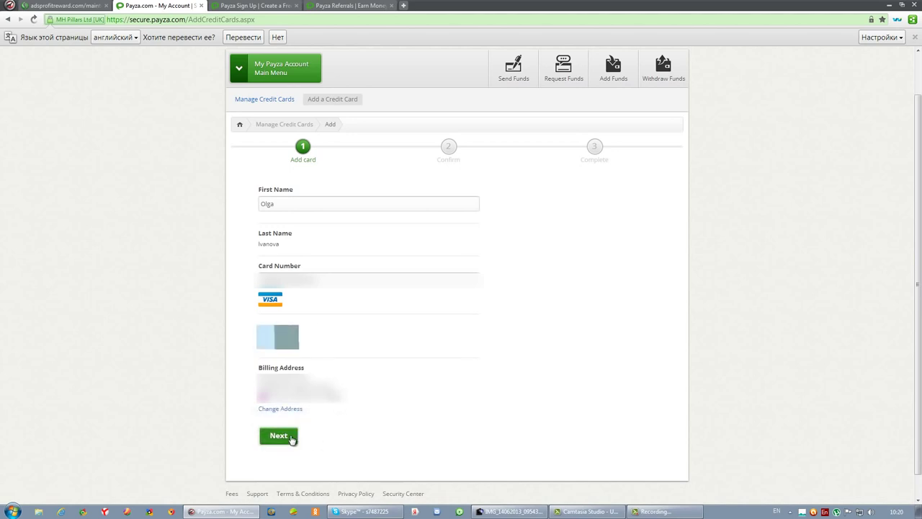
{"action": "left_click", "coordinate": [278, 436]}
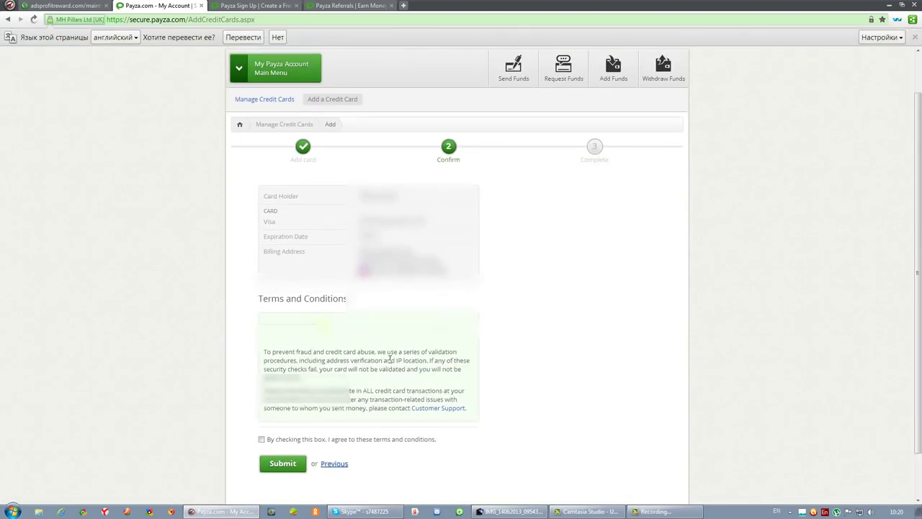
{"action": "scroll", "coordinate": [389, 360], "scroll_direction": "down", "scroll_amount": 1}
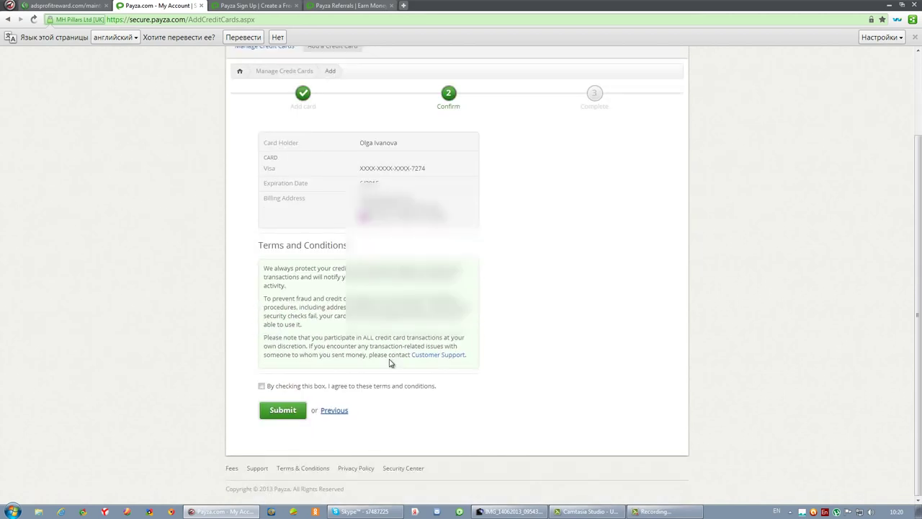
{"action": "scroll", "coordinate": [390, 363], "scroll_direction": "up", "scroll_amount": 2}
{"action": "scroll", "coordinate": [390, 358], "scroll_direction": "down", "scroll_amount": 1}
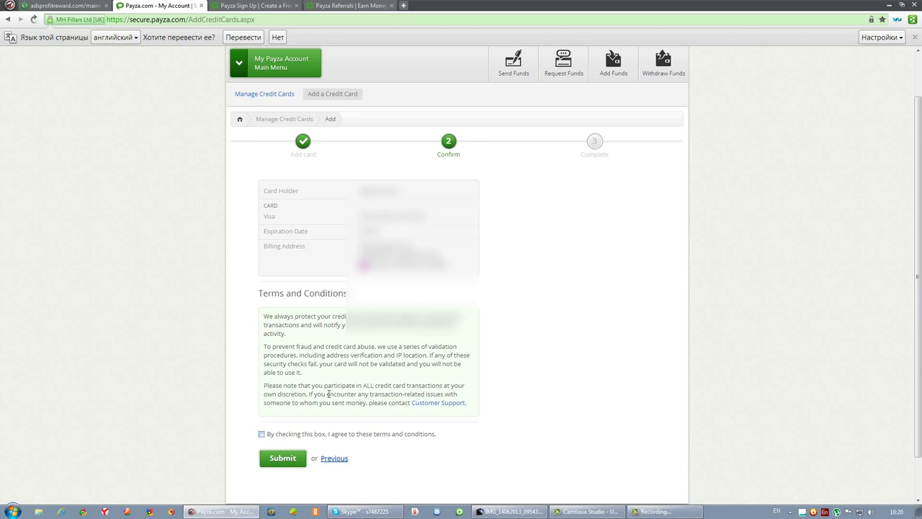
{"action": "left_click", "coordinate": [261, 434]}
{"action": "left_click", "coordinate": [283, 458]}
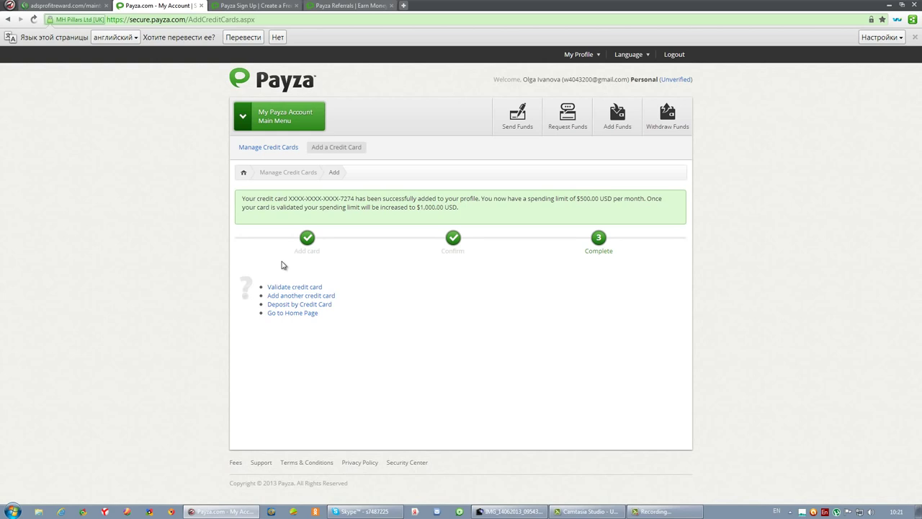
Step: Start validating the newly added credit card with the Validate by Charge method and bring up its confirmation form
{"action": "left_click", "coordinate": [281, 288]}
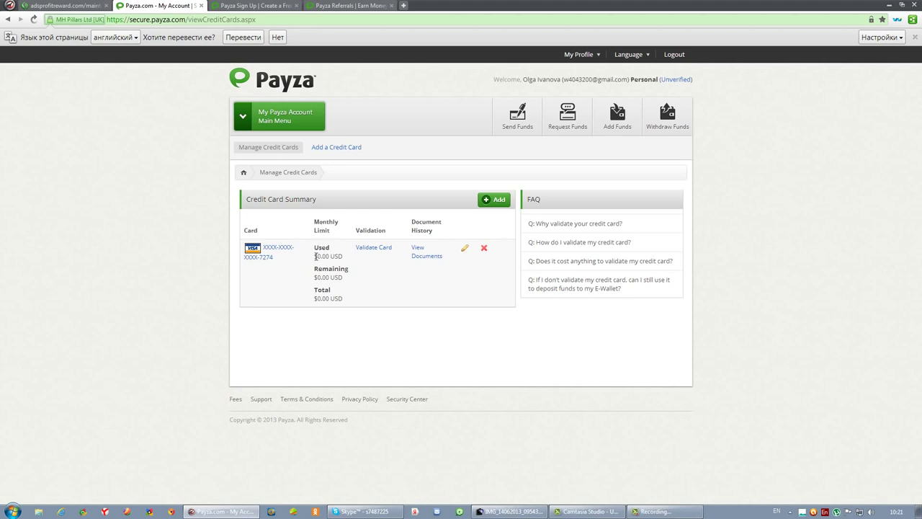
{"action": "left_click_drag", "start_coordinate": [314, 256], "coordinate": [343, 299]}
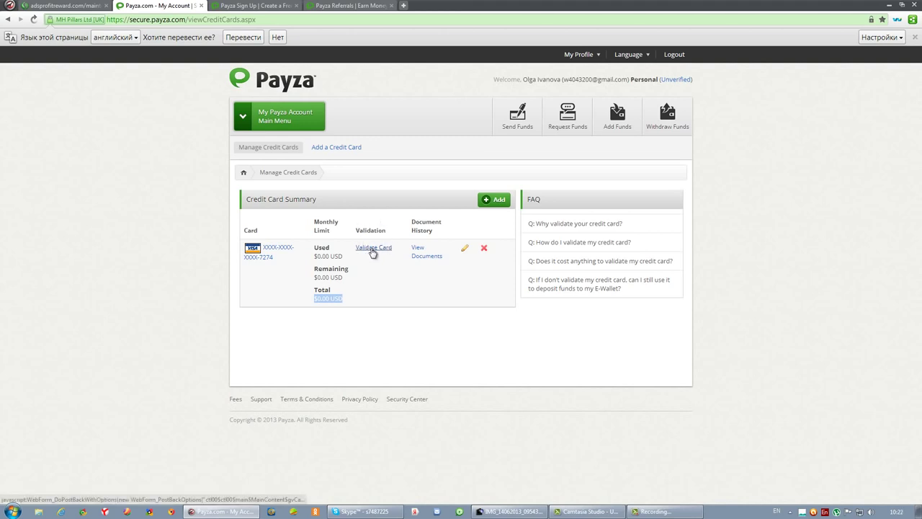
{"action": "left_click", "coordinate": [372, 250]}
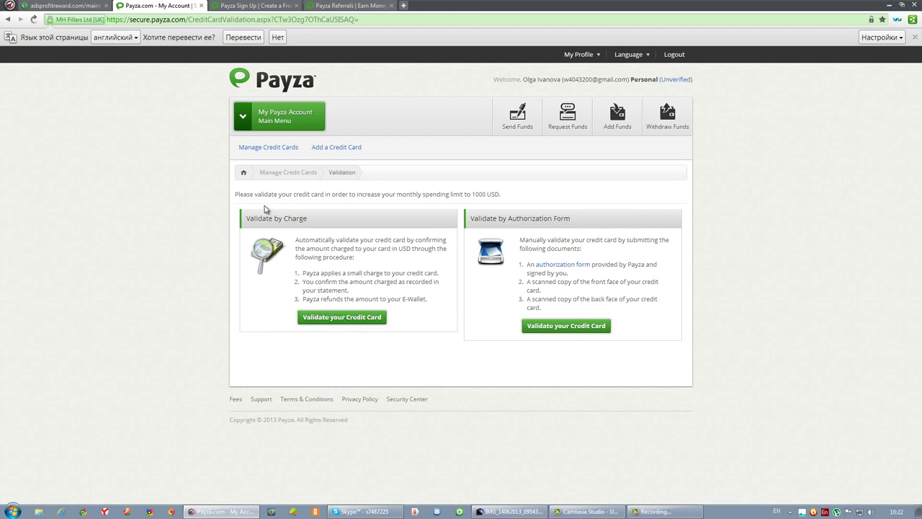
{"action": "left_click_drag", "start_coordinate": [246, 220], "coordinate": [317, 224]}
{"action": "left_click", "coordinate": [318, 224]}
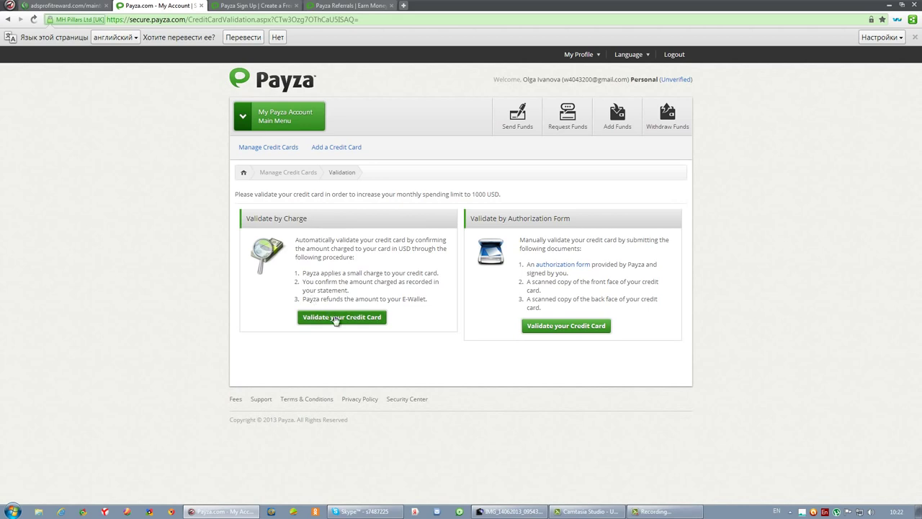
{"action": "left_click", "coordinate": [336, 319]}
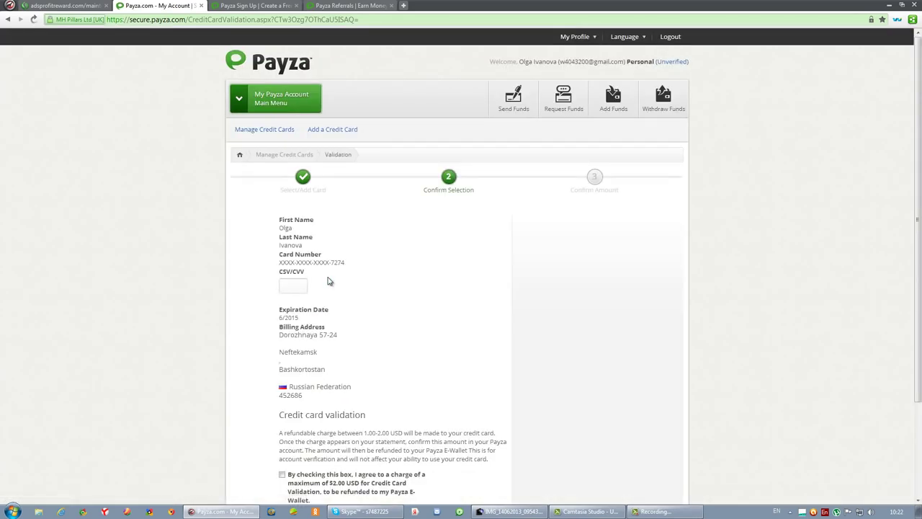
{"action": "scroll", "coordinate": [354, 278], "scroll_direction": "down", "scroll_amount": 2}
{"action": "scroll", "coordinate": [354, 279], "scroll_direction": "down", "scroll_amount": 1}
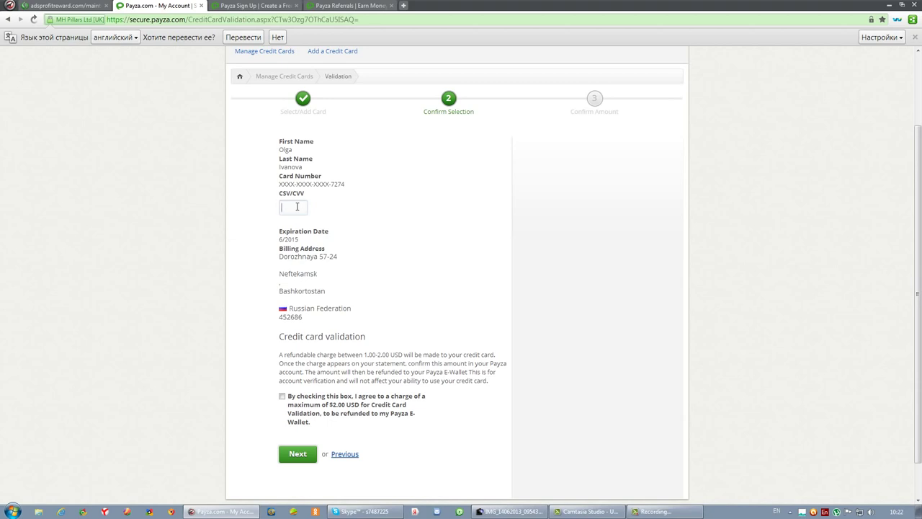
Step: Set the browser's page translator to never translate English
{"action": "left_click", "coordinate": [901, 37]}
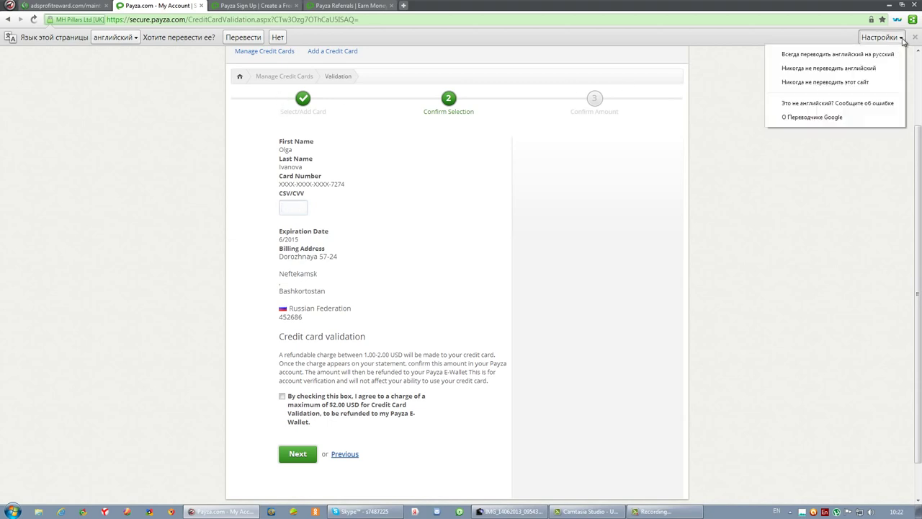
{"action": "left_click", "coordinate": [858, 70]}
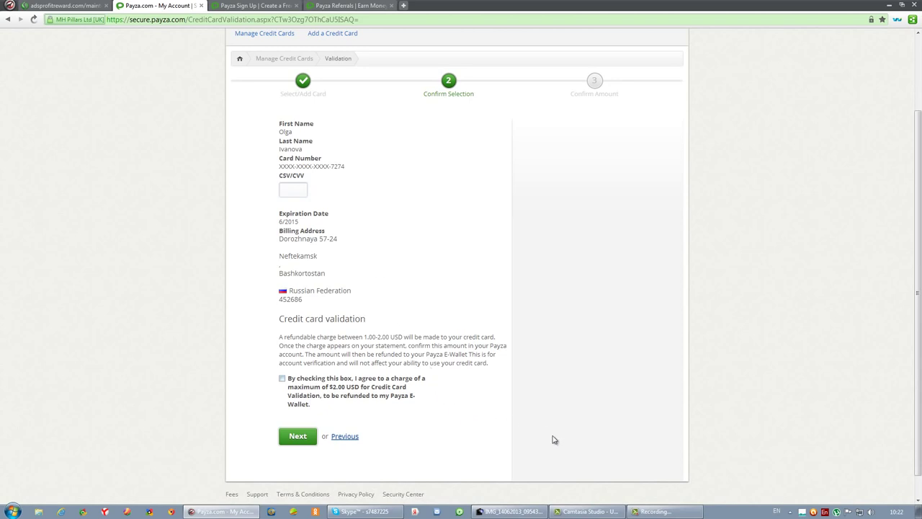
{"action": "mouse_move", "coordinate": [634, 507]}
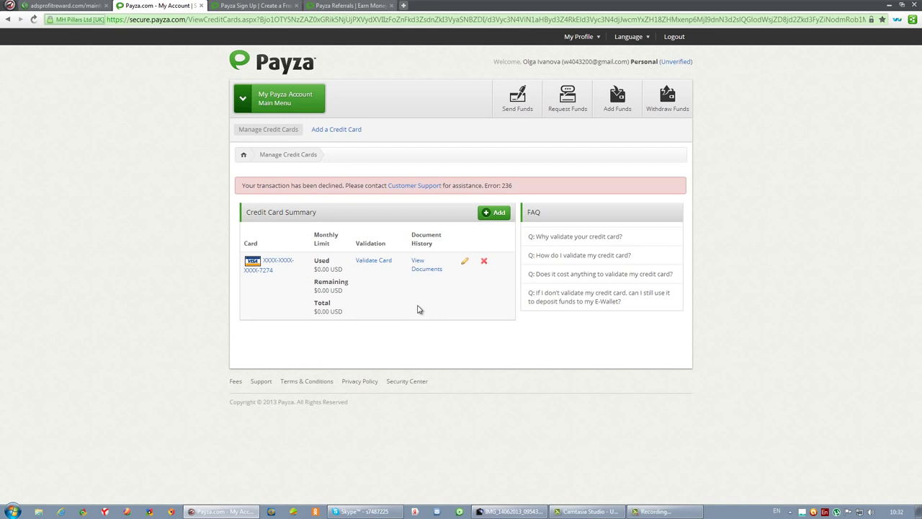
Step: Try validating the card by charge again, agreeing to the maximum $2.00 charge, and return to the credit card overview
{"action": "left_click", "coordinate": [367, 263]}
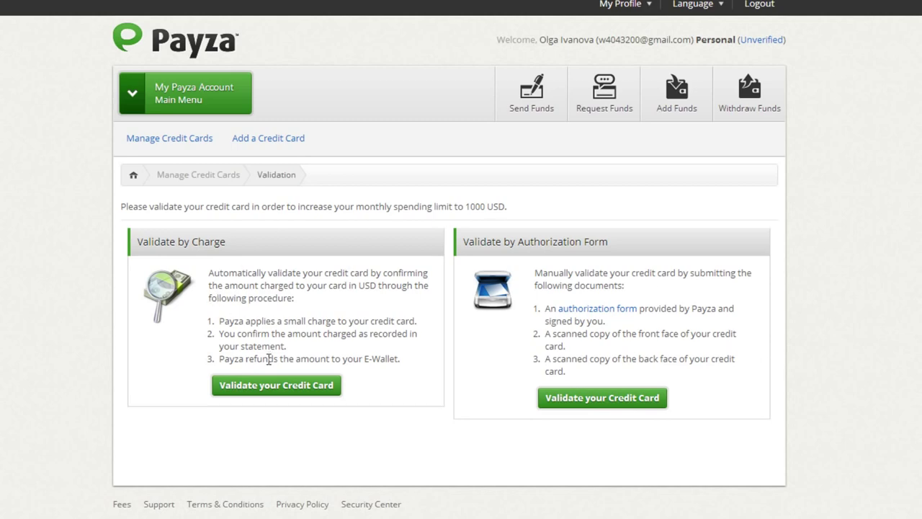
{"action": "left_click", "coordinate": [276, 387]}
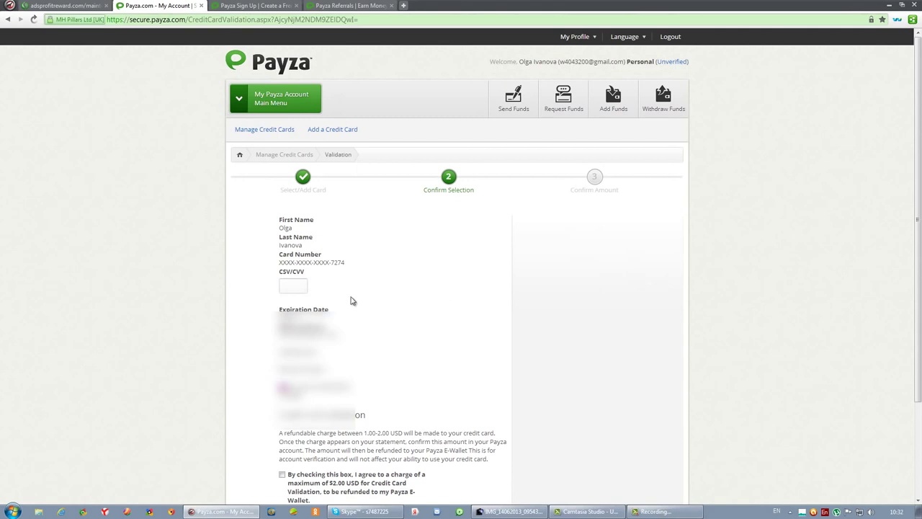
{"action": "left_click", "coordinate": [297, 286]}
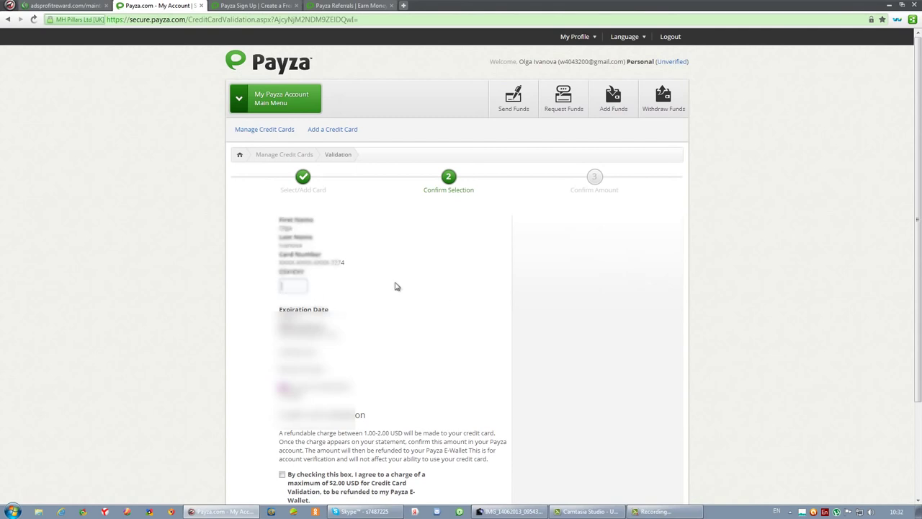
{"action": "scroll", "coordinate": [396, 286], "scroll_direction": "down", "scroll_amount": 2}
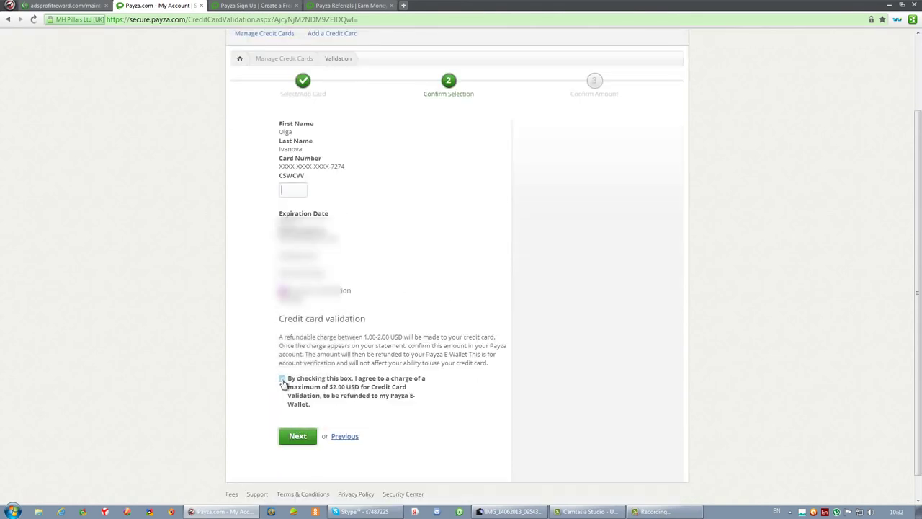
{"action": "left_click", "coordinate": [282, 381]}
{"action": "scroll", "coordinate": [250, 330], "scroll_direction": "up", "scroll_amount": 3}
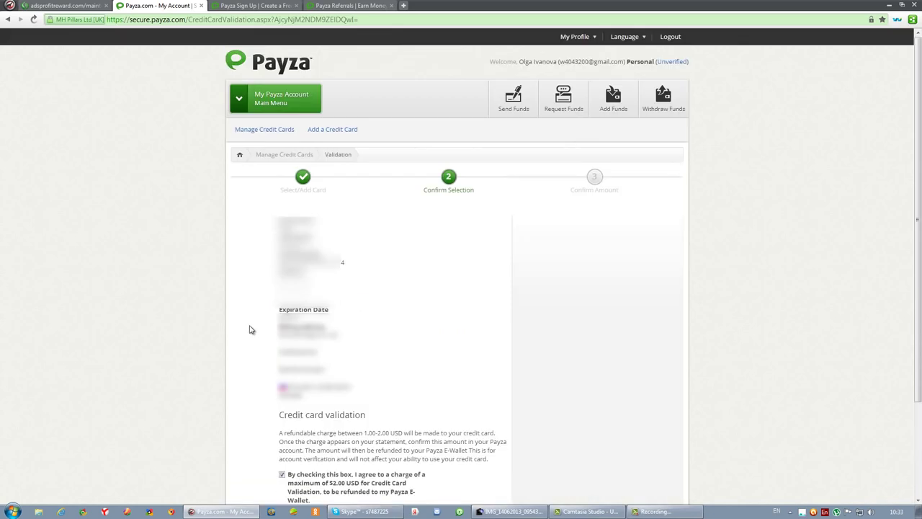
{"action": "left_click", "coordinate": [267, 130]}
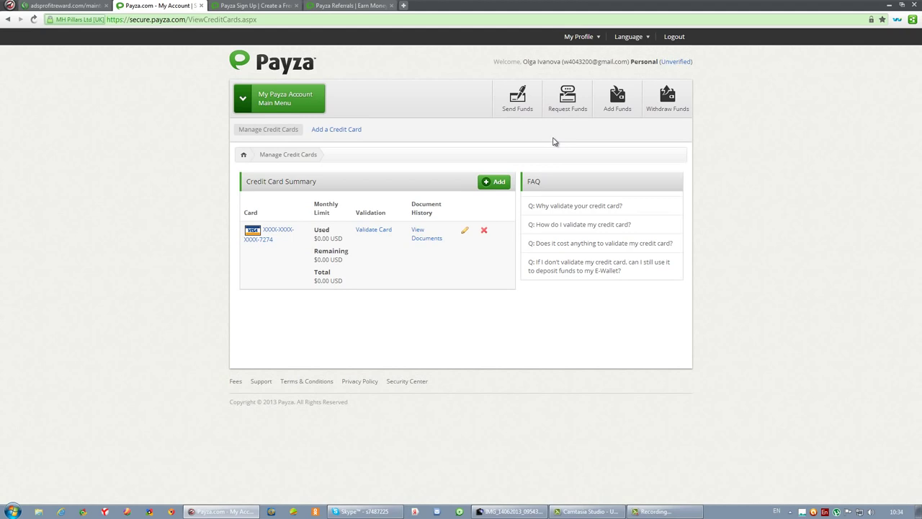
Step: Create a bank wire deposit of 999 USD originating from the Russian Federation under Add Funds
{"action": "left_click", "coordinate": [622, 106]}
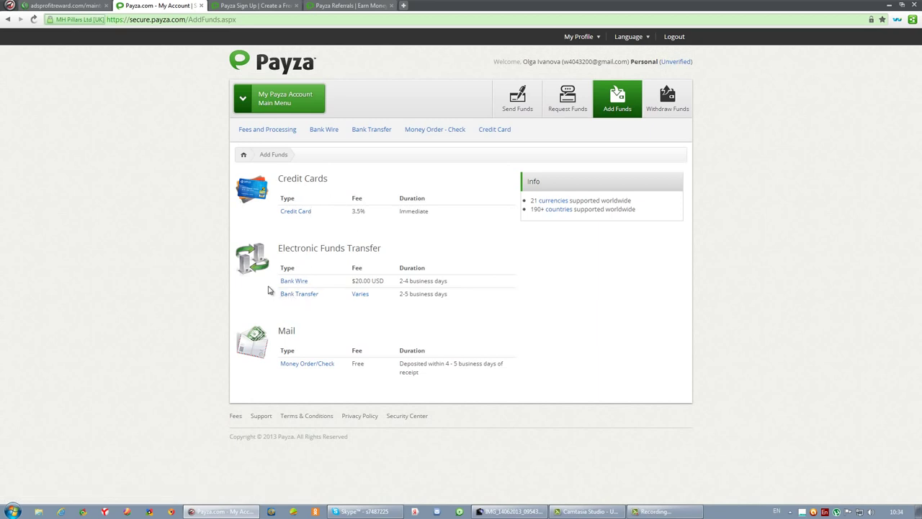
{"action": "left_click", "coordinate": [298, 284]}
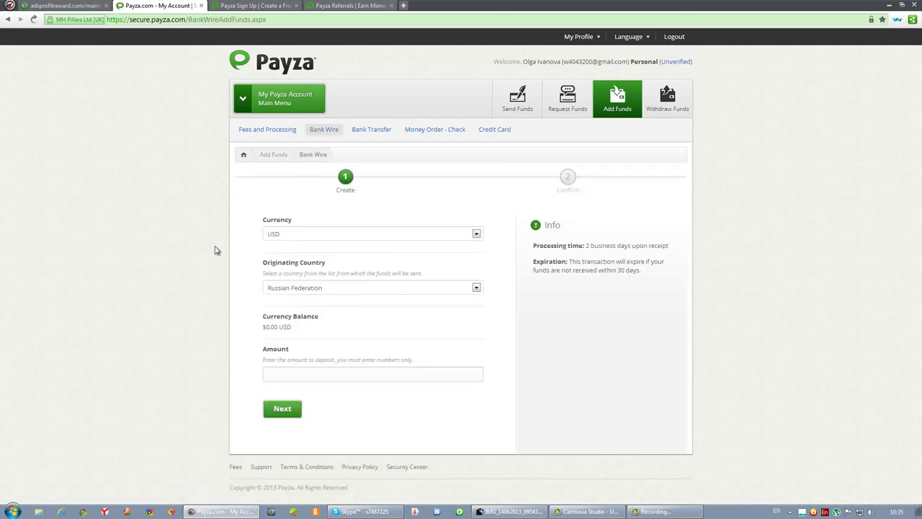
{"action": "left_click", "coordinate": [476, 235]}
{"action": "left_click", "coordinate": [478, 236]}
{"action": "type", "text": "999"}
{"action": "left_click", "coordinate": [290, 410]}
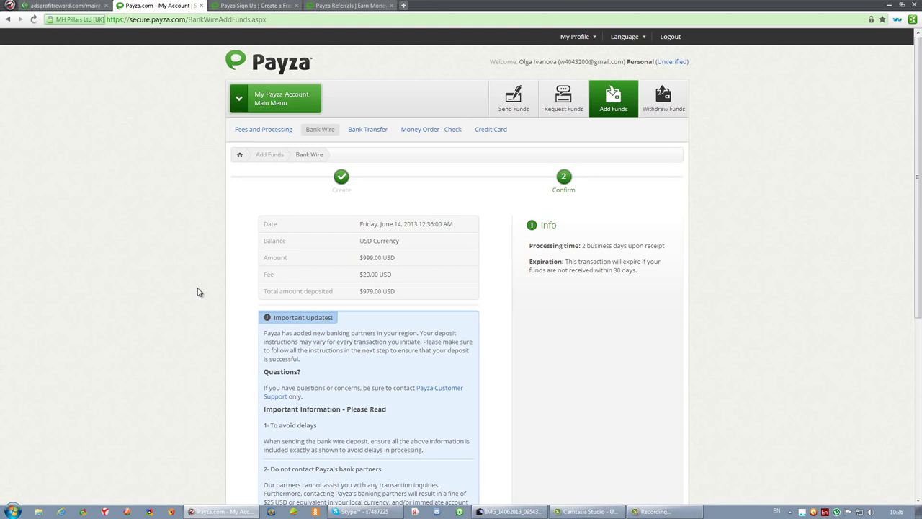
Step: Check the fee in the deposit summary, accept the bank wire conditions and submit the deposit request
{"action": "scroll", "coordinate": [199, 292], "scroll_direction": "down", "scroll_amount": 1}
{"action": "scroll", "coordinate": [199, 292], "scroll_direction": "down", "scroll_amount": 1}
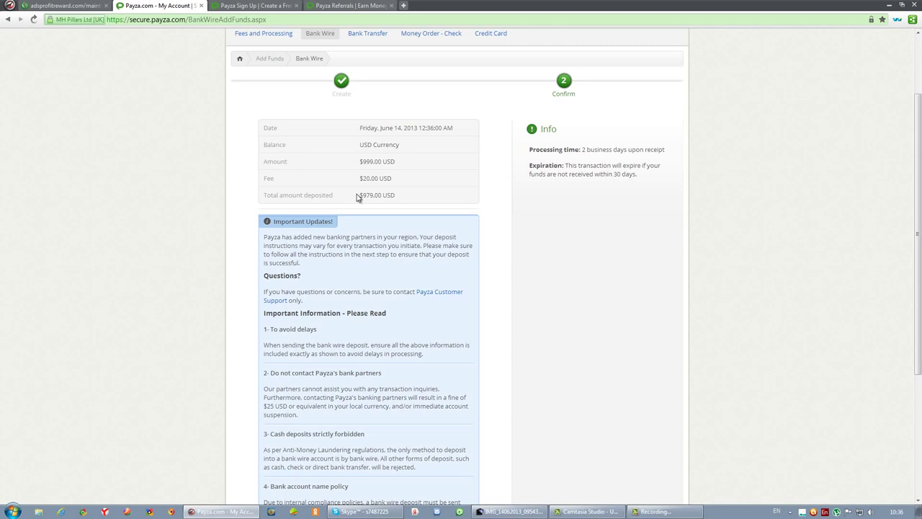
{"action": "left_click_drag", "start_coordinate": [358, 180], "coordinate": [415, 187]}
{"action": "left_click", "coordinate": [415, 188]}
{"action": "left_click_drag", "start_coordinate": [360, 179], "coordinate": [397, 179]}
{"action": "left_click_drag", "start_coordinate": [266, 182], "coordinate": [264, 178]}
{"action": "scroll", "coordinate": [452, 210], "scroll_direction": "up", "scroll_amount": 1}
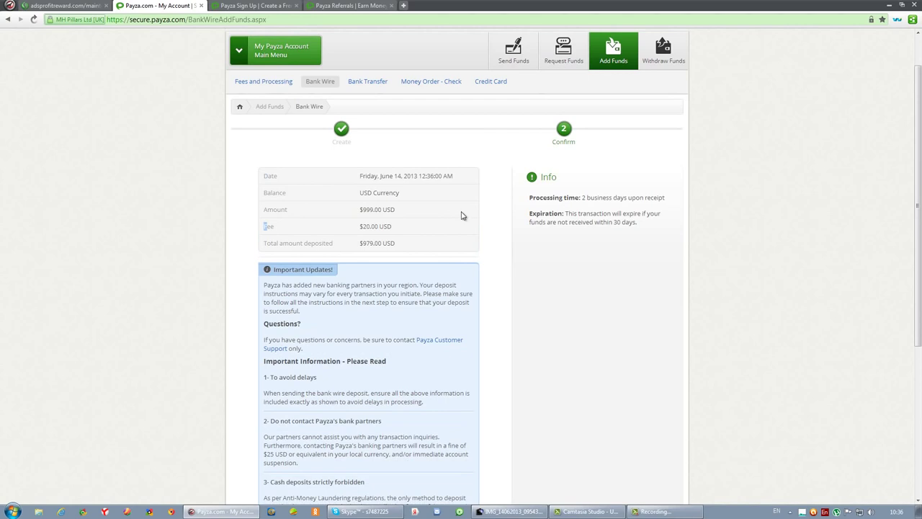
{"action": "scroll", "coordinate": [462, 214], "scroll_direction": "down", "scroll_amount": 5}
{"action": "left_click", "coordinate": [262, 386]}
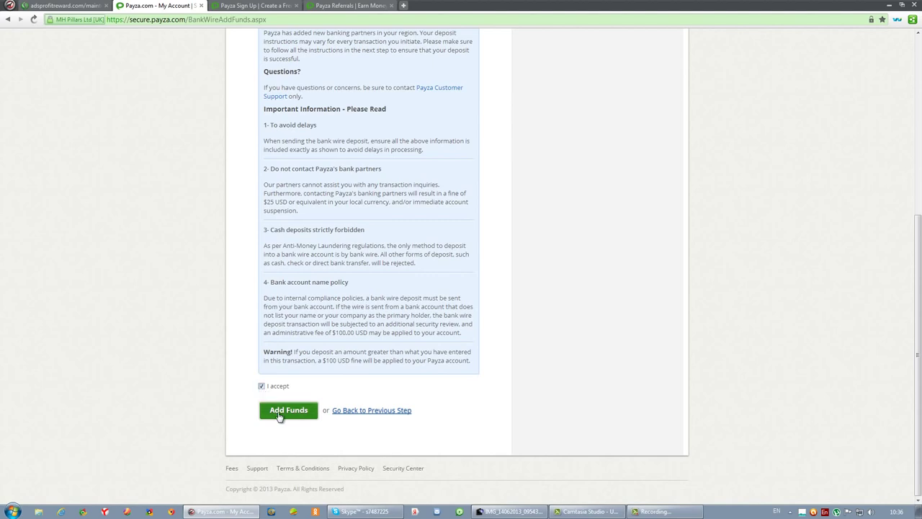
{"action": "left_click", "coordinate": [279, 417]}
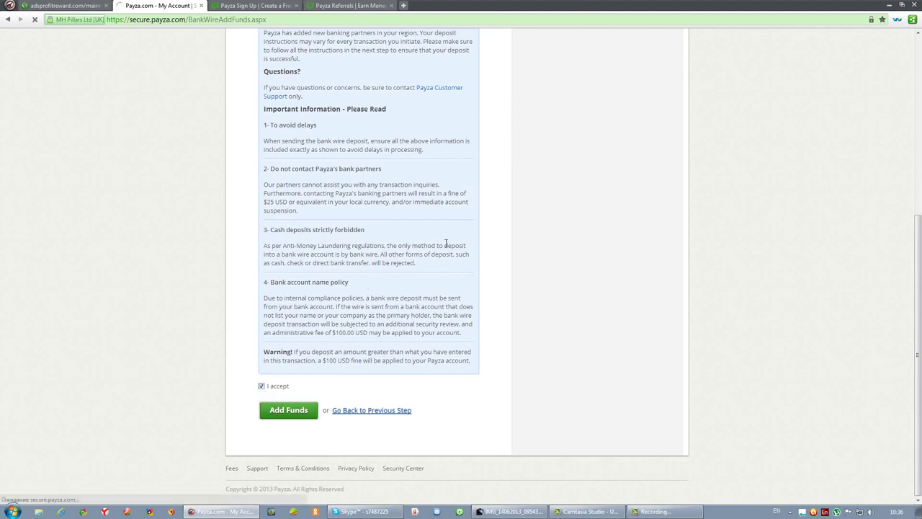
Step: Review the bank wire instructions, including the bank, beneficiary, deposit code and amount details
{"action": "scroll", "coordinate": [483, 261], "scroll_direction": "down", "scroll_amount": 1}
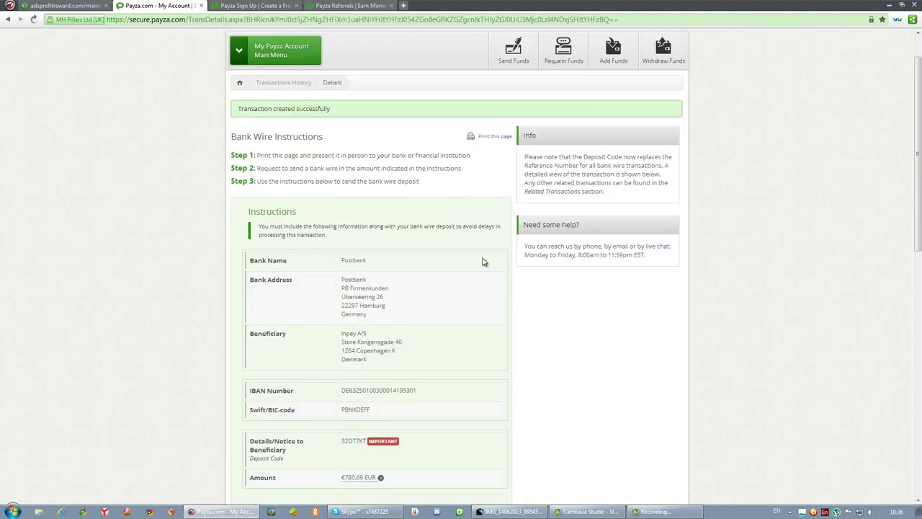
{"action": "scroll", "coordinate": [483, 262], "scroll_direction": "down", "scroll_amount": 1}
{"action": "scroll", "coordinate": [484, 262], "scroll_direction": "down", "scroll_amount": 2}
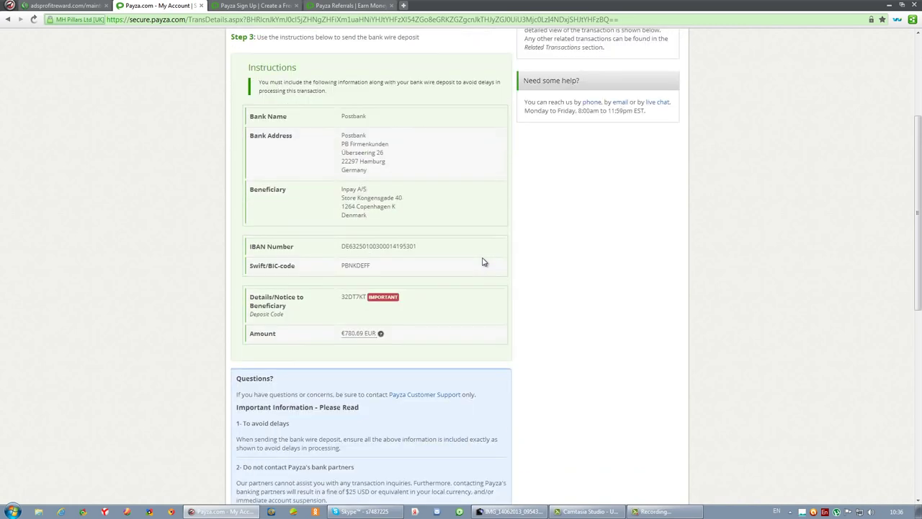
{"action": "scroll", "coordinate": [483, 262], "scroll_direction": "up", "scroll_amount": 3}
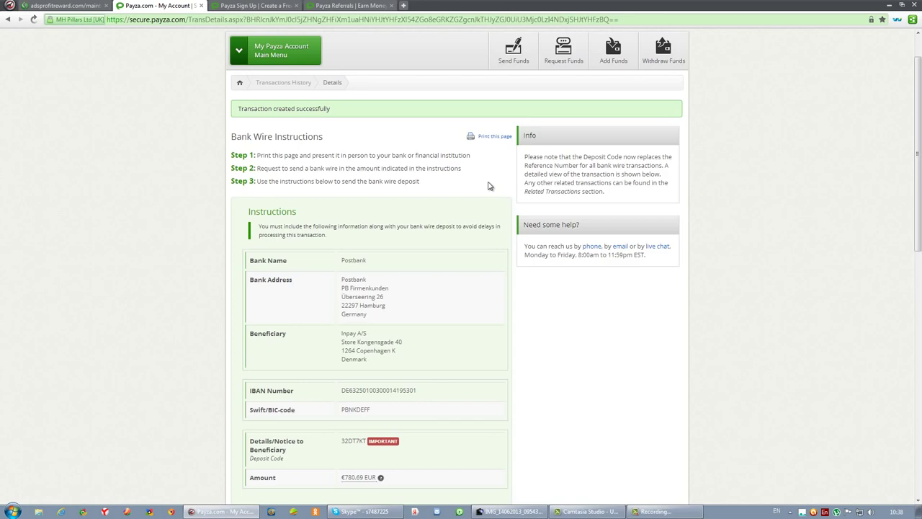
{"action": "scroll", "coordinate": [553, 293], "scroll_direction": "up", "scroll_amount": 1}
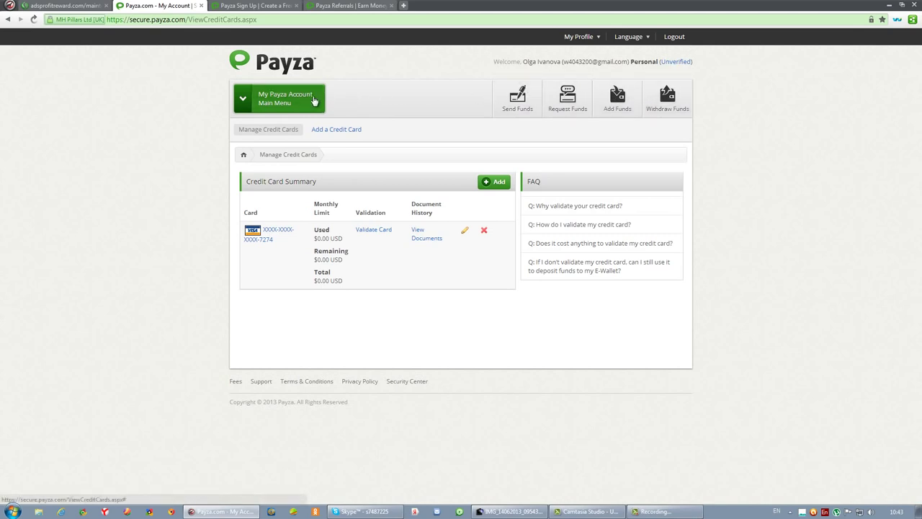
{"action": "left_click", "coordinate": [299, 102]}
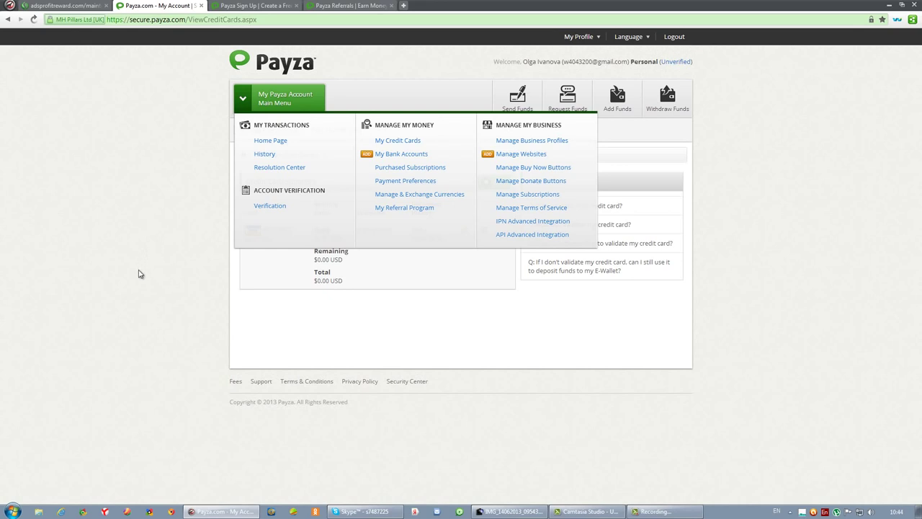
{"action": "left_click", "coordinate": [309, 333]}
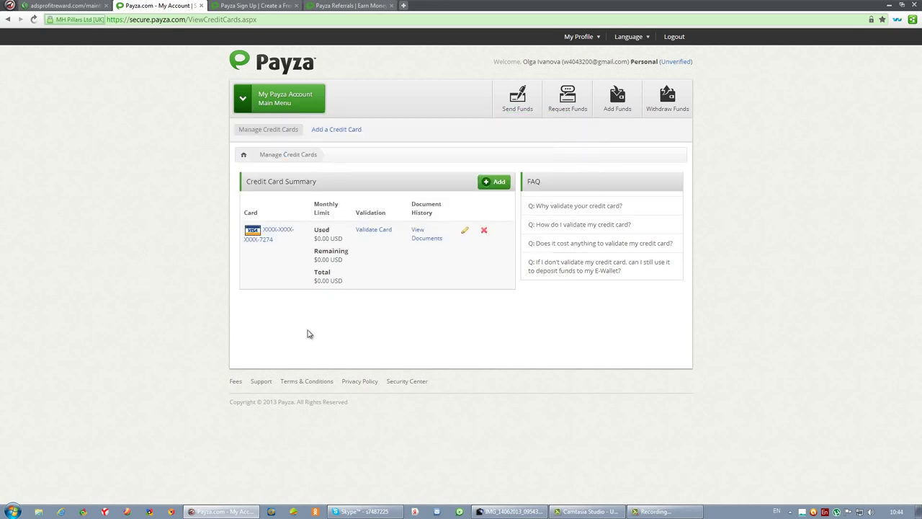